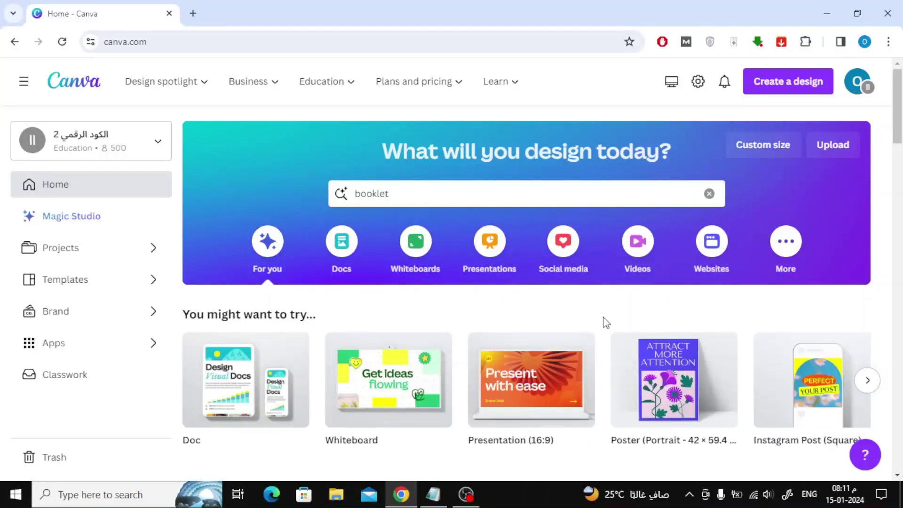
- Search Canva's home page for 'booklet' to list the Booklet templates
{"action": "left_click", "coordinate": [397, 188]}
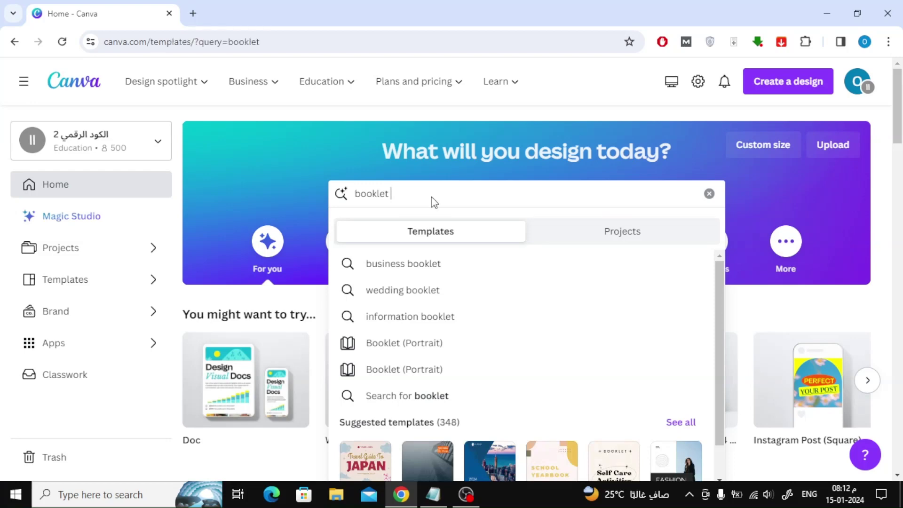
{"action": "key", "text": "Return"}
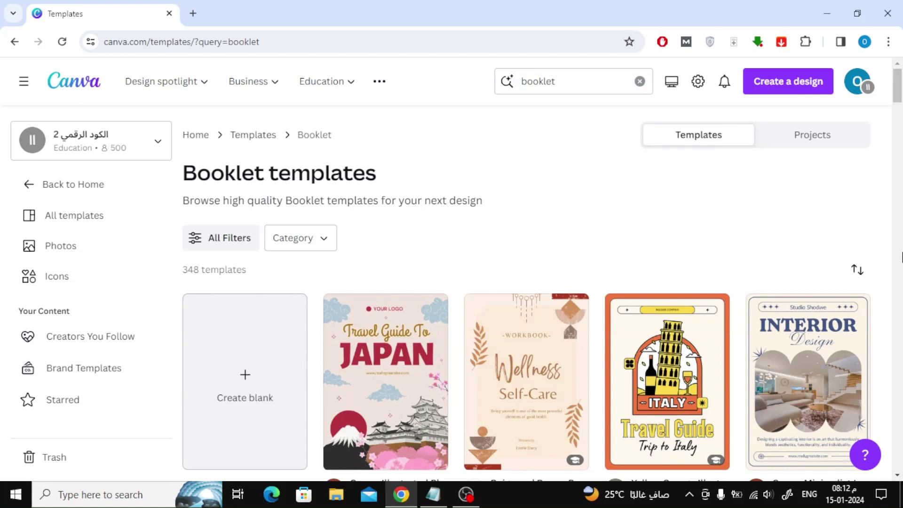
- Scroll the booklet results and open the Red and Blue Illustrated South Korea Travel Guide template
{"action": "scroll", "coordinate": [890, 219], "scroll_direction": "down", "scroll_amount": 3}
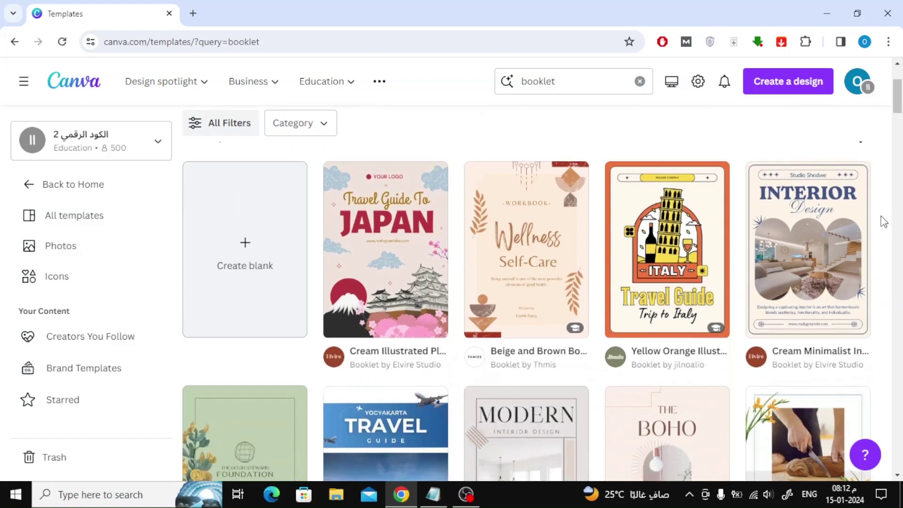
{"action": "scroll", "coordinate": [884, 222], "scroll_direction": "down", "scroll_amount": 7}
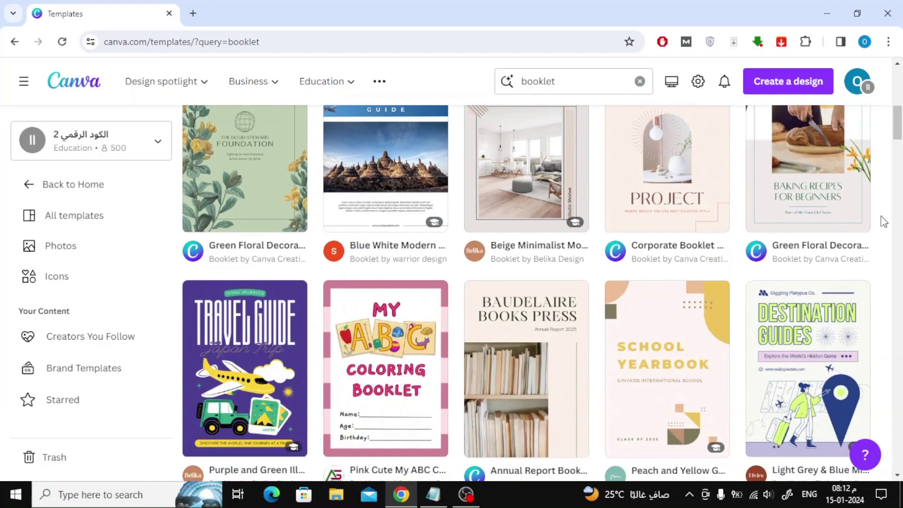
{"action": "scroll", "coordinate": [885, 222], "scroll_direction": "down", "scroll_amount": 3}
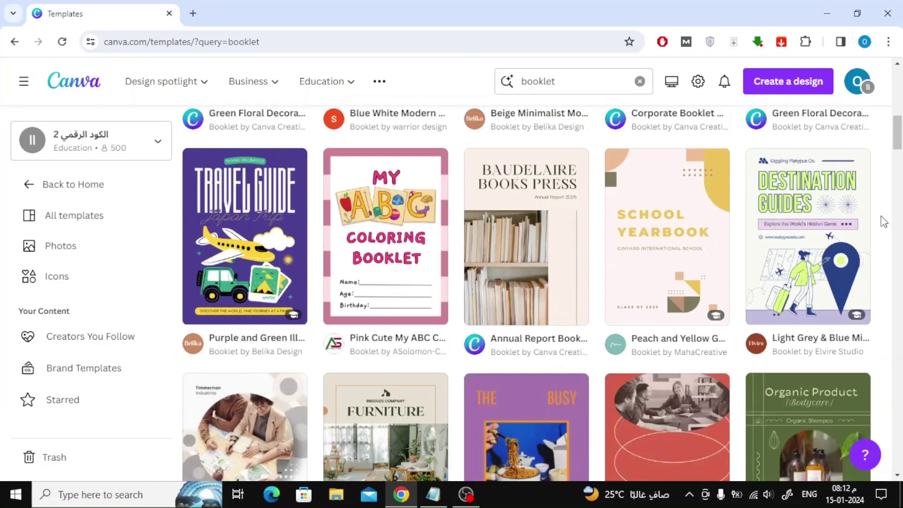
{"action": "scroll", "coordinate": [885, 222], "scroll_direction": "down", "scroll_amount": 9}
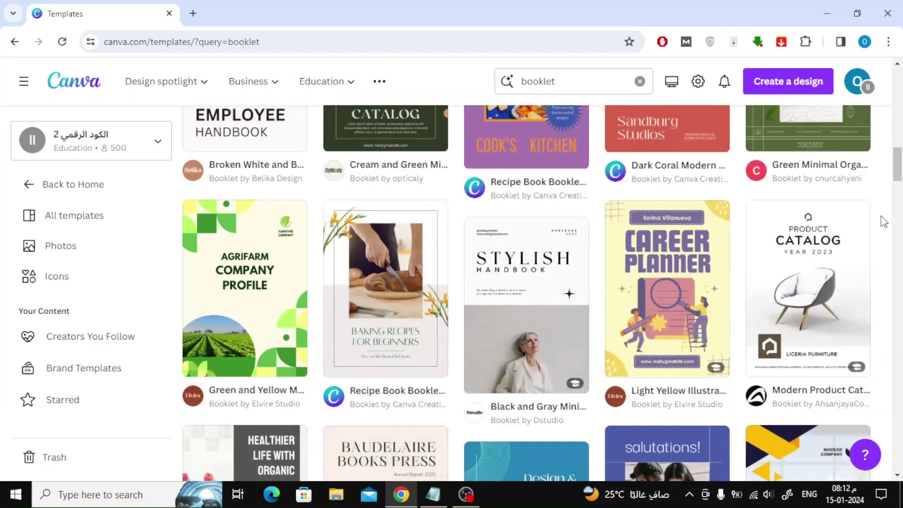
{"action": "scroll", "coordinate": [885, 222], "scroll_direction": "down", "scroll_amount": 7}
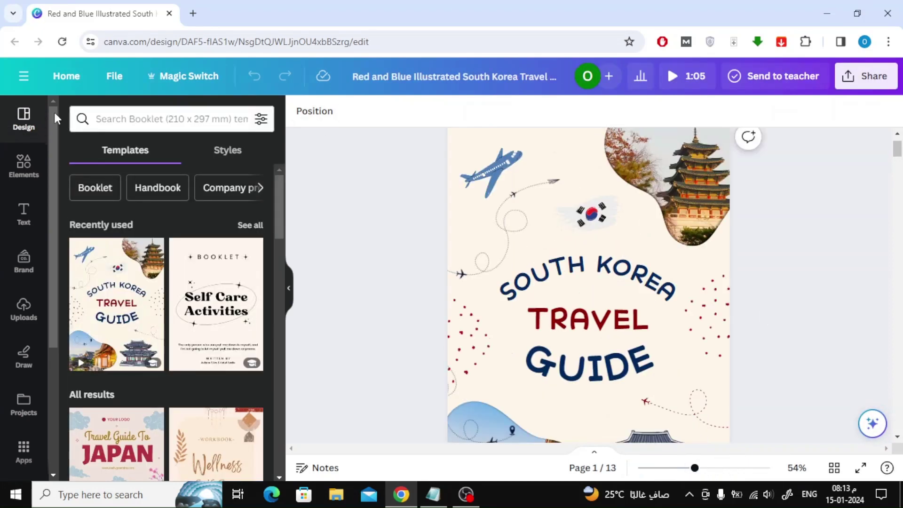
- Search the Elements library for 'uae flag' and filter to Graphics
{"action": "left_click", "coordinate": [12, 176]}
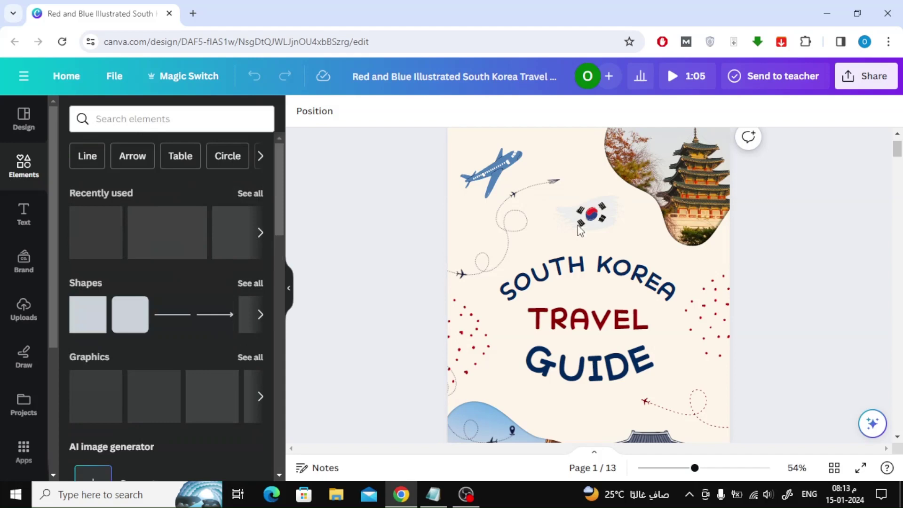
{"action": "left_click", "coordinate": [173, 111]}
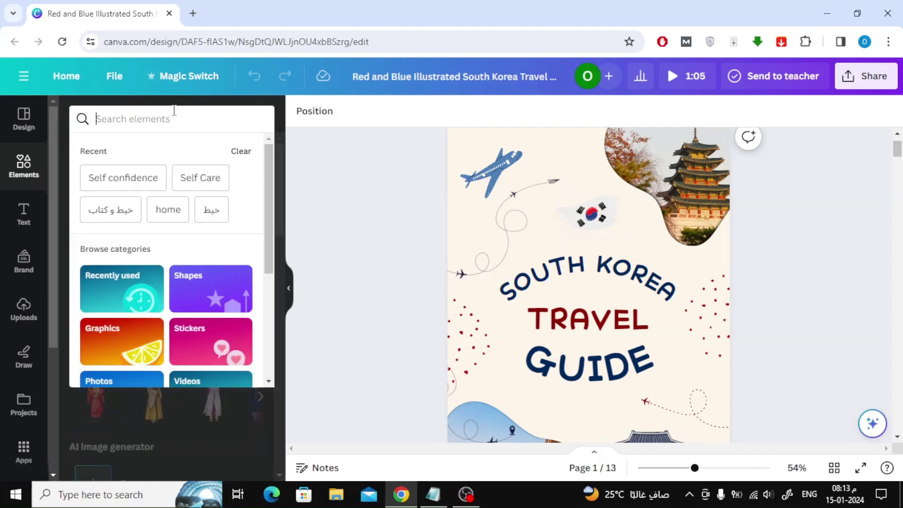
{"action": "type", "text": "ua"}
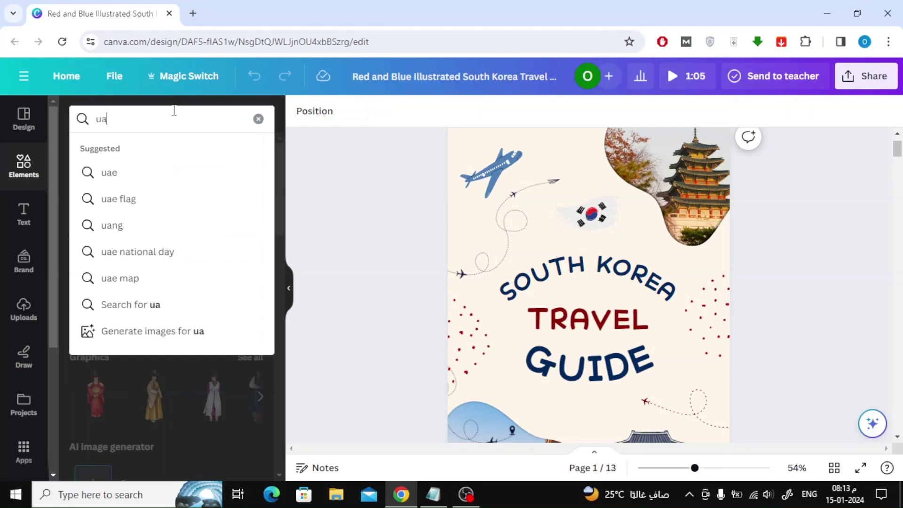
{"action": "type", "text": "e"}
{"action": "key", "text": "Down"}
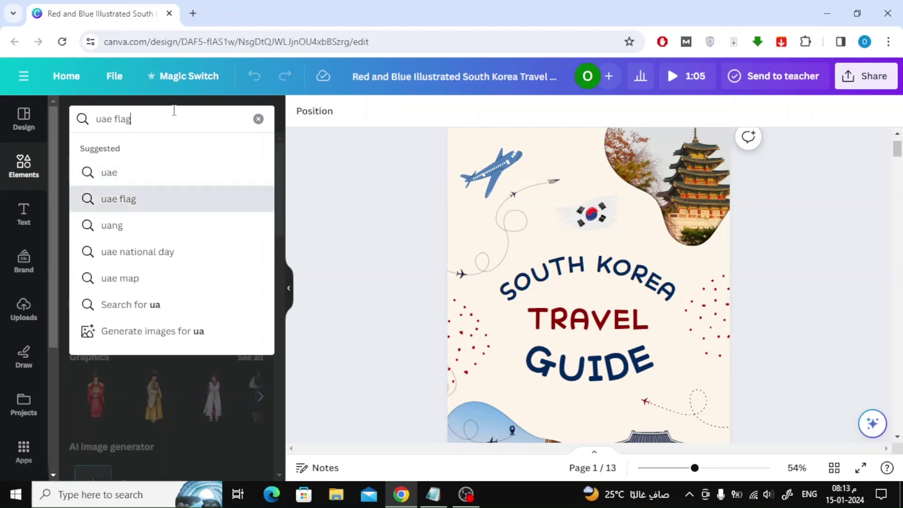
{"action": "key", "text": "Return"}
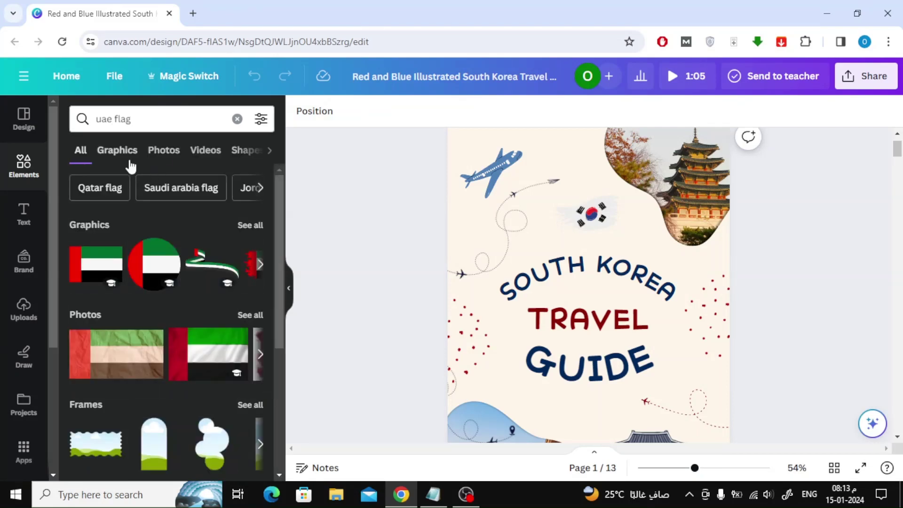
{"action": "left_click", "coordinate": [119, 151]}
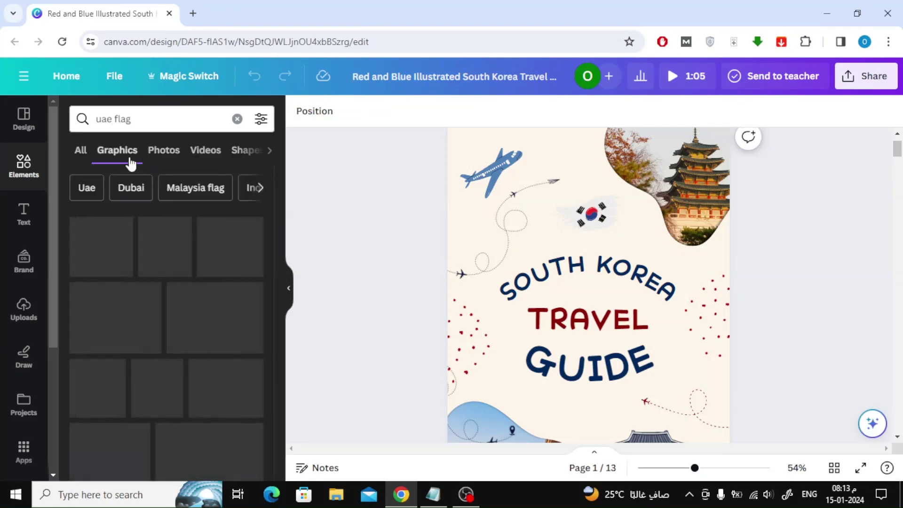
- Delete the Korean flag and place a shrunken brushed UAE flag above the SOUTH KOREA title
{"action": "left_click", "coordinate": [607, 217]}
{"action": "key", "text": "Delete"}
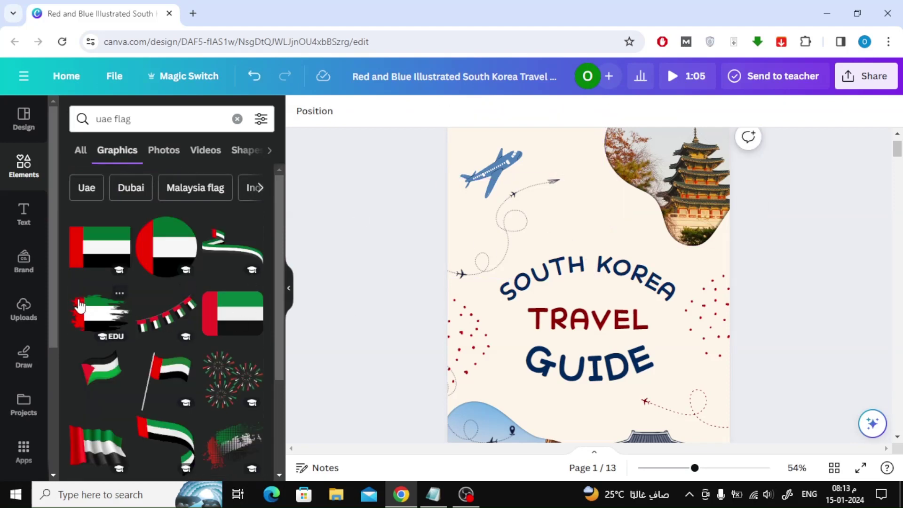
{"action": "left_click", "coordinate": [81, 312]}
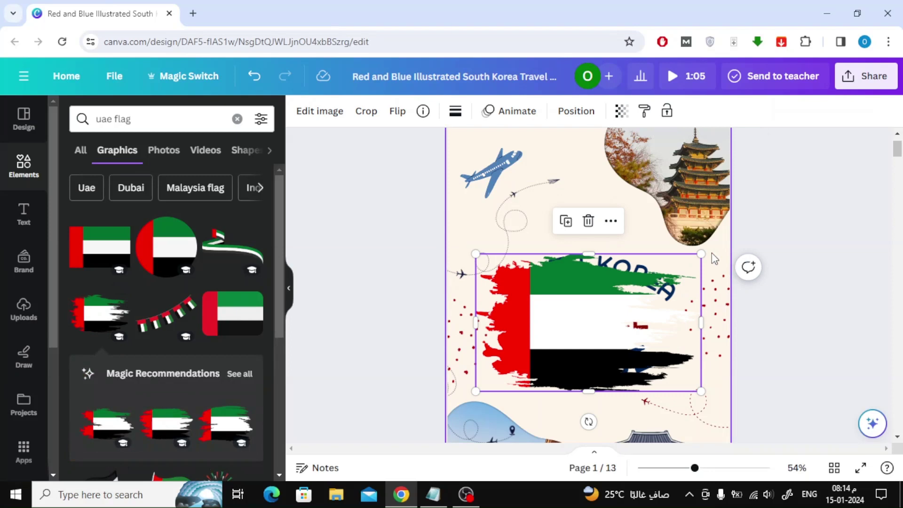
{"action": "mouse_move", "coordinate": [702, 256]}
{"action": "left_mouse_down"}
{"action": "mouse_move", "coordinate": [620, 320]}
{"action": "mouse_move", "coordinate": [558, 347]}
{"action": "left_mouse_up"}
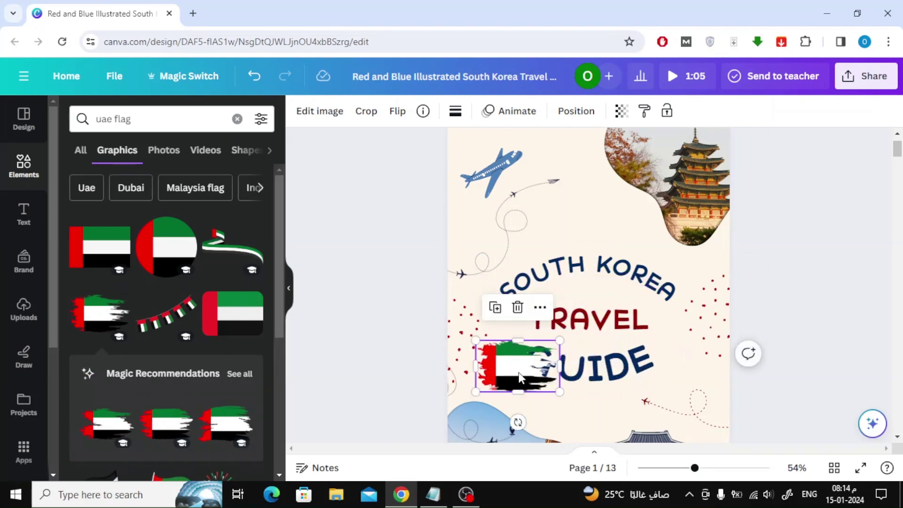
{"action": "left_click_drag", "start_coordinate": [519, 372], "coordinate": [591, 217]}
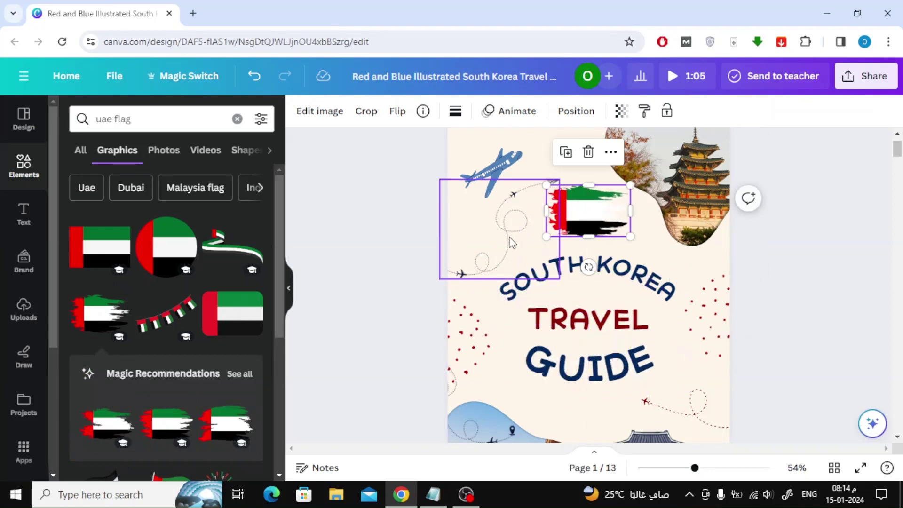
- Retype the cover's SOUTH KOREA title as 'UAE' and nudge it slightly left
{"action": "double_click", "coordinate": [652, 285]}
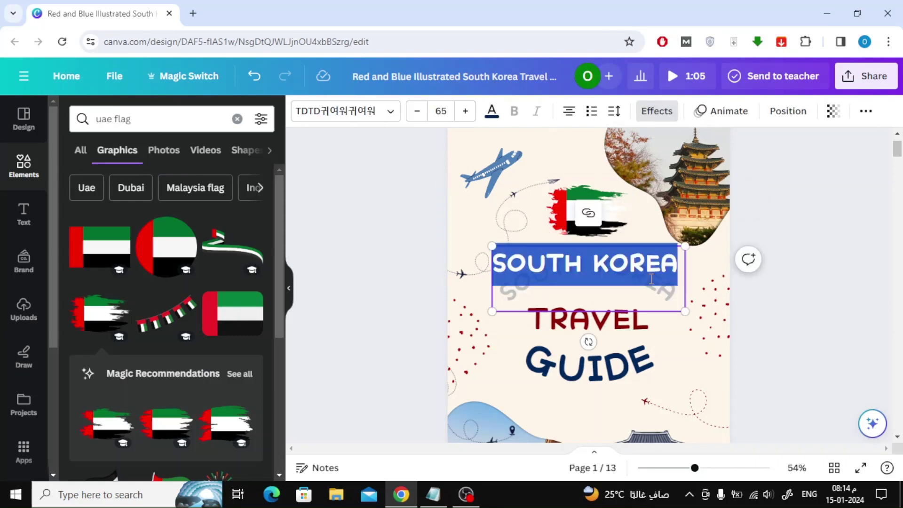
{"action": "type", "text": "UAE"}
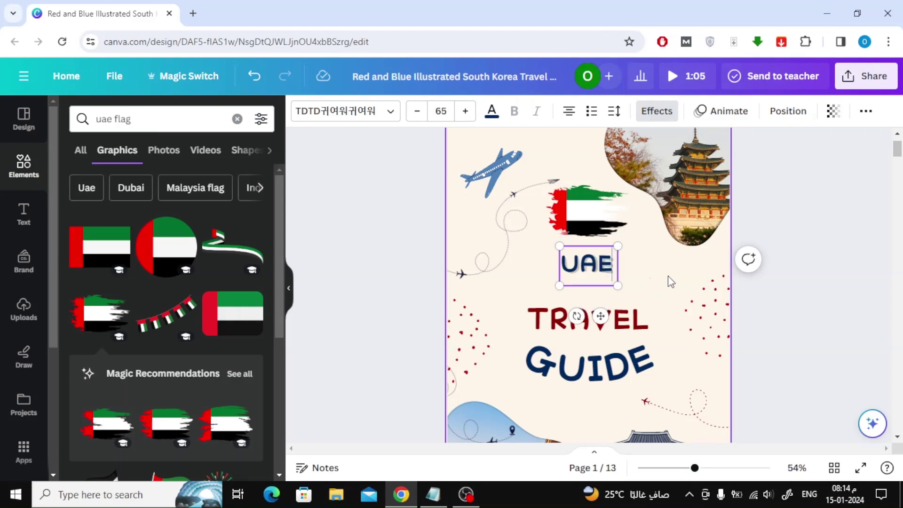
{"action": "left_click", "coordinate": [855, 247]}
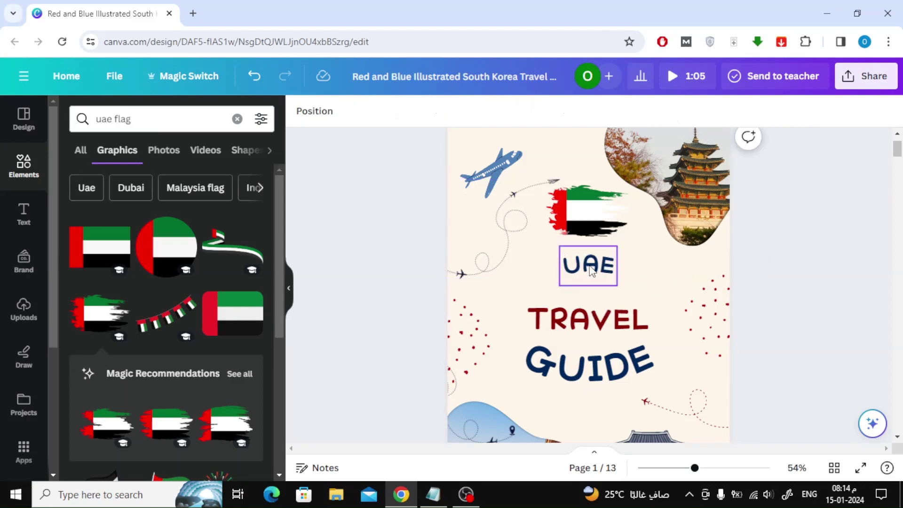
{"action": "left_click_drag", "start_coordinate": [590, 266], "coordinate": [584, 268]}
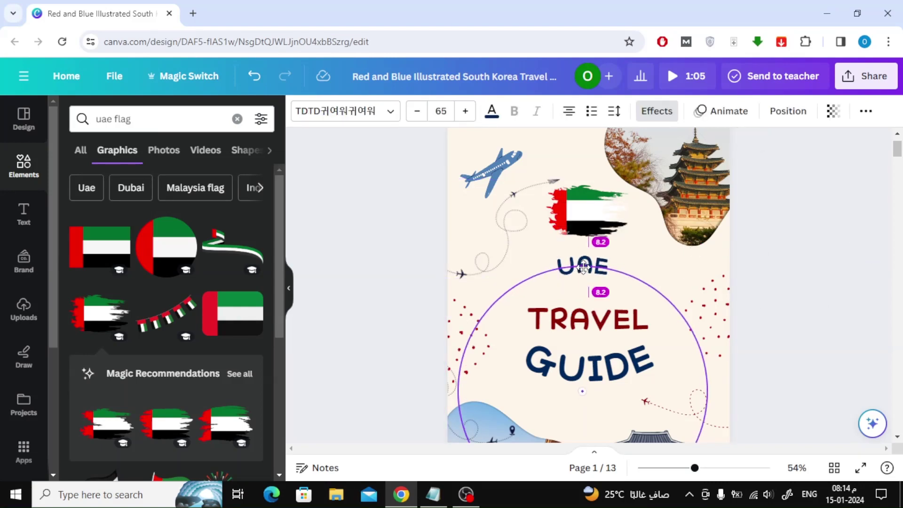
{"action": "left_click", "coordinate": [877, 267]}
- Search Elements photos for Dubai and drop the Burj Khalifa and coastline photos into the cover frames
{"action": "left_click", "coordinate": [170, 119]}
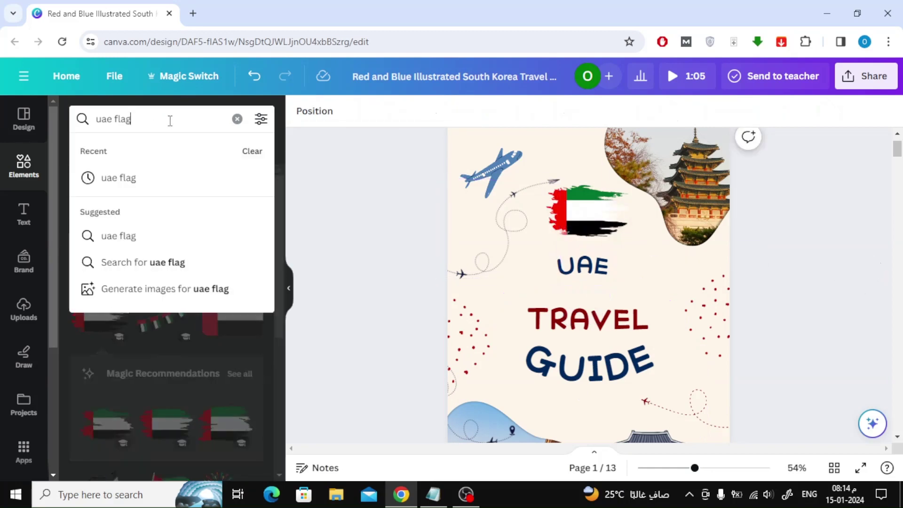
{"action": "key", "text": "Return"}
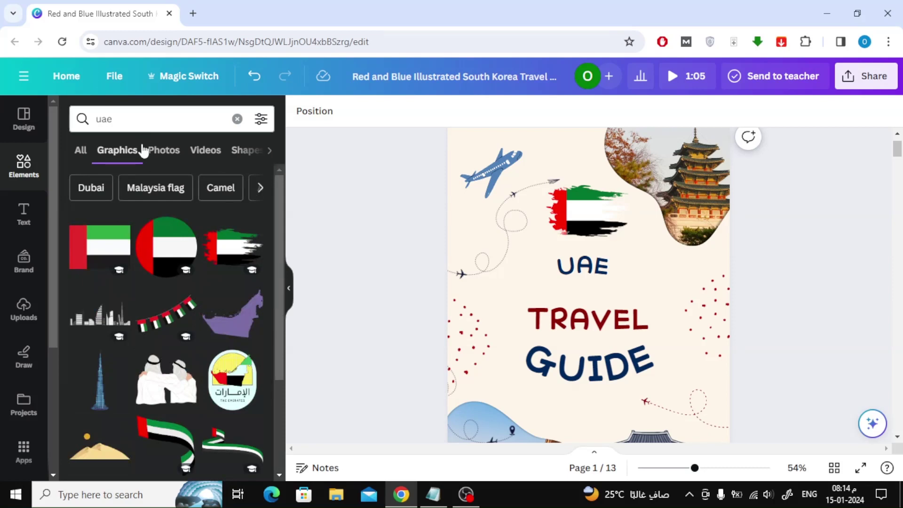
{"action": "left_click", "coordinate": [162, 150]}
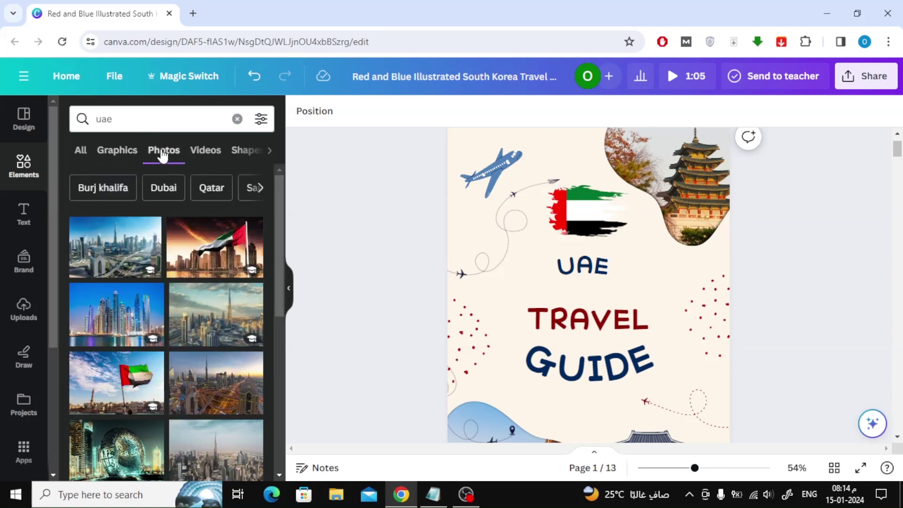
{"action": "left_click", "coordinate": [165, 188]}
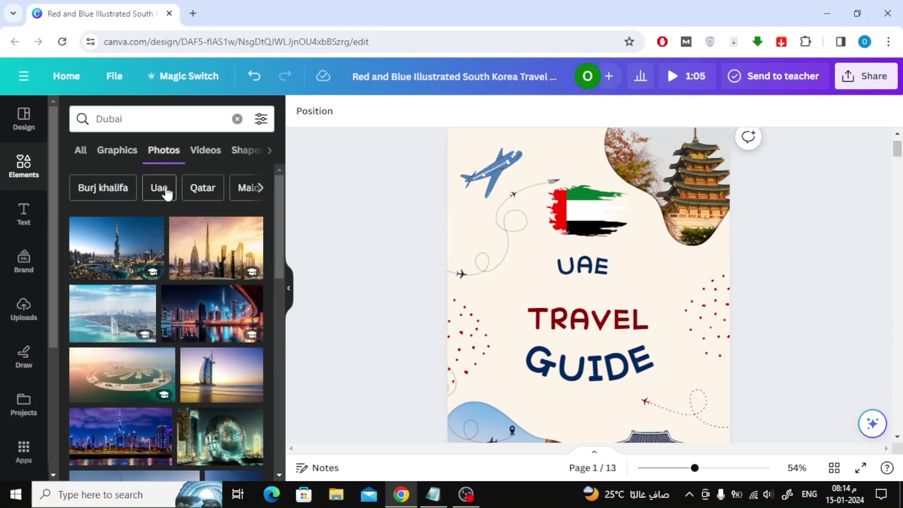
{"action": "left_click_drag", "start_coordinate": [142, 249], "coordinate": [678, 176]}
{"action": "scroll", "coordinate": [777, 289], "scroll_direction": "down", "scroll_amount": 3}
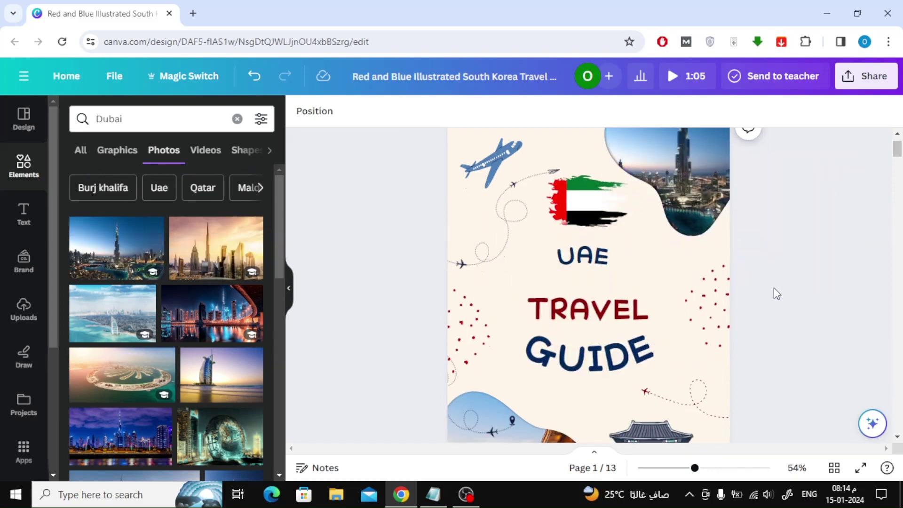
{"action": "left_click_drag", "start_coordinate": [105, 315], "coordinate": [498, 388]}
- Delete the cover's pagoda illustration and place a teal Burj Khalifa graphic at the lower right edge
{"action": "scroll", "coordinate": [805, 388], "scroll_direction": "down", "scroll_amount": 3}
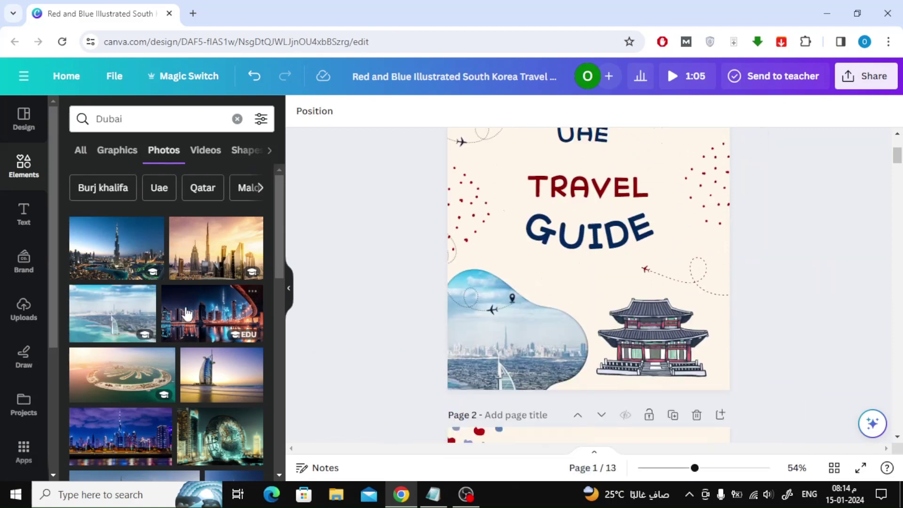
{"action": "scroll", "coordinate": [157, 311], "scroll_direction": "down", "scroll_amount": 3}
{"action": "scroll", "coordinate": [179, 244], "scroll_direction": "up", "scroll_amount": 3}
{"action": "left_click", "coordinate": [117, 150]}
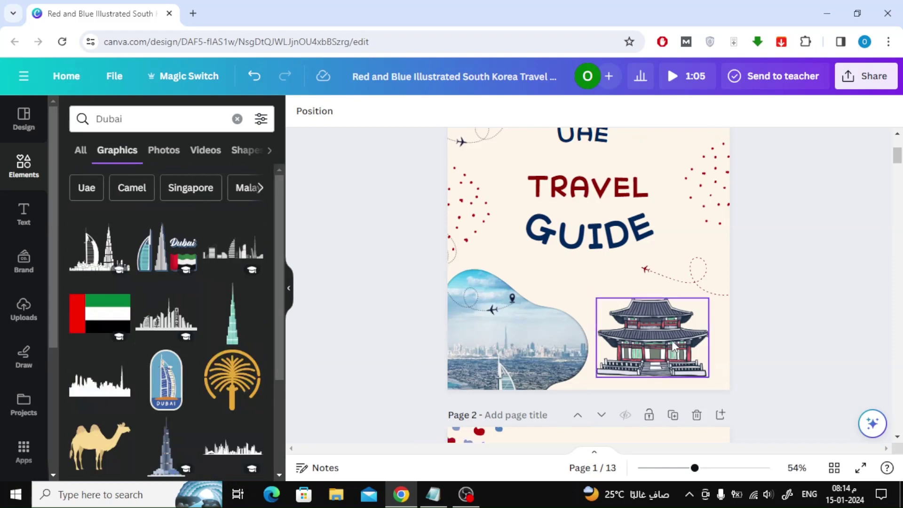
{"action": "left_click", "coordinate": [654, 336]}
{"action": "left_click", "coordinate": [654, 265]}
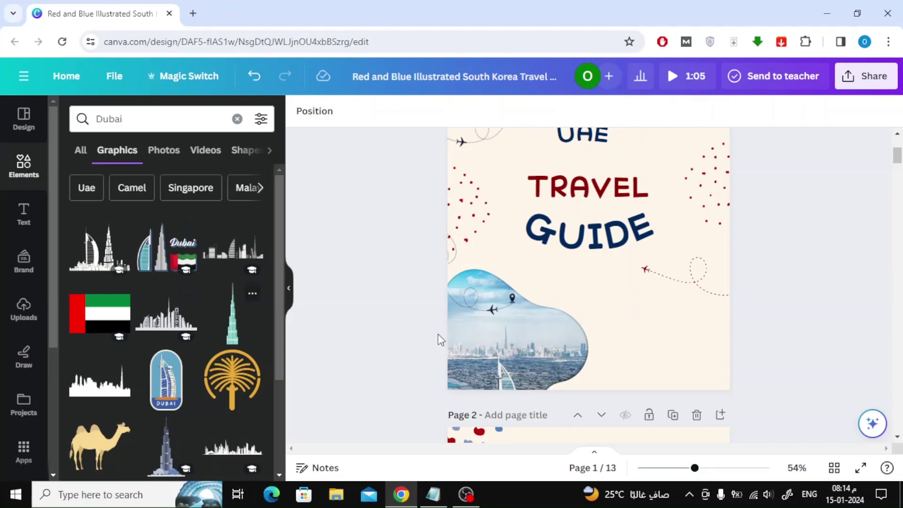
{"action": "left_click", "coordinate": [232, 315]}
{"action": "left_click_drag", "start_coordinate": [587, 210], "coordinate": [693, 325]}
{"action": "left_click", "coordinate": [810, 335]}
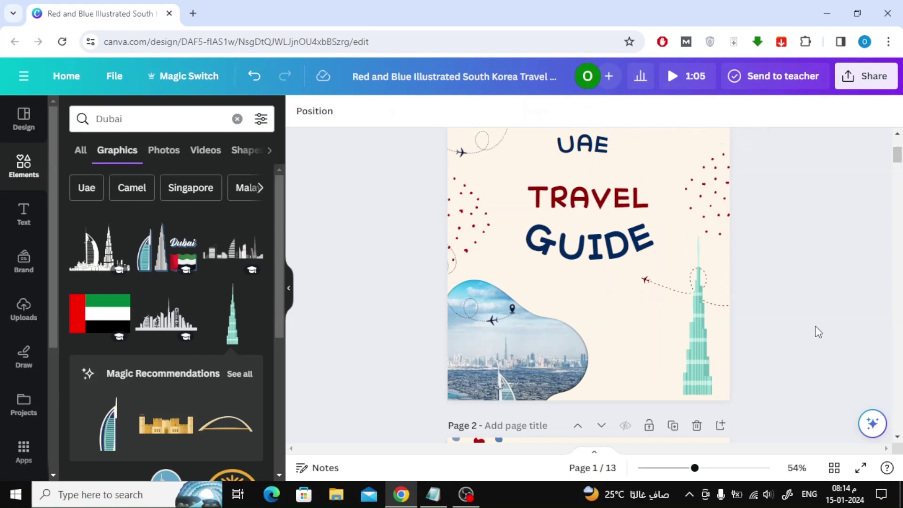
{"action": "scroll", "coordinate": [819, 332], "scroll_direction": "up", "scroll_amount": 3}
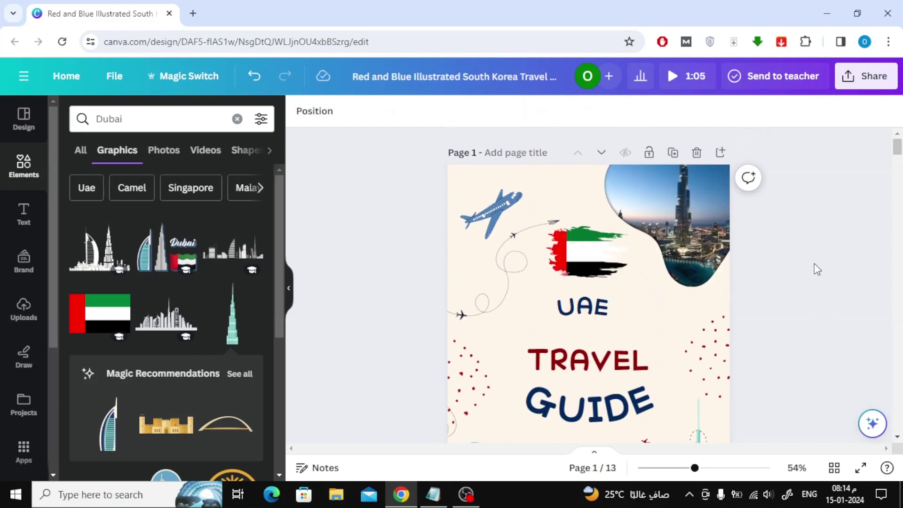
- Scroll past the page 2 Table of Contents down to the page 3 itinerary
{"action": "scroll", "coordinate": [817, 270], "scroll_direction": "down", "scroll_amount": 6}
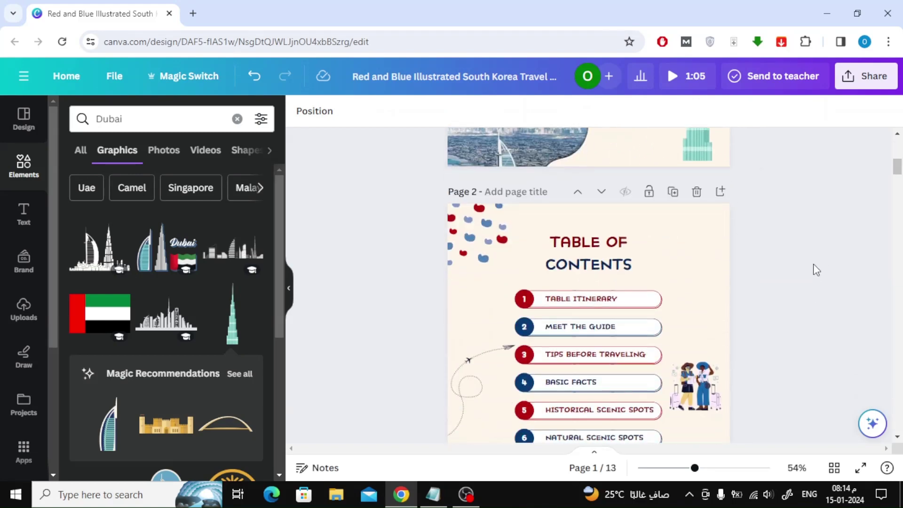
{"action": "scroll", "coordinate": [817, 270], "scroll_direction": "down", "scroll_amount": 3}
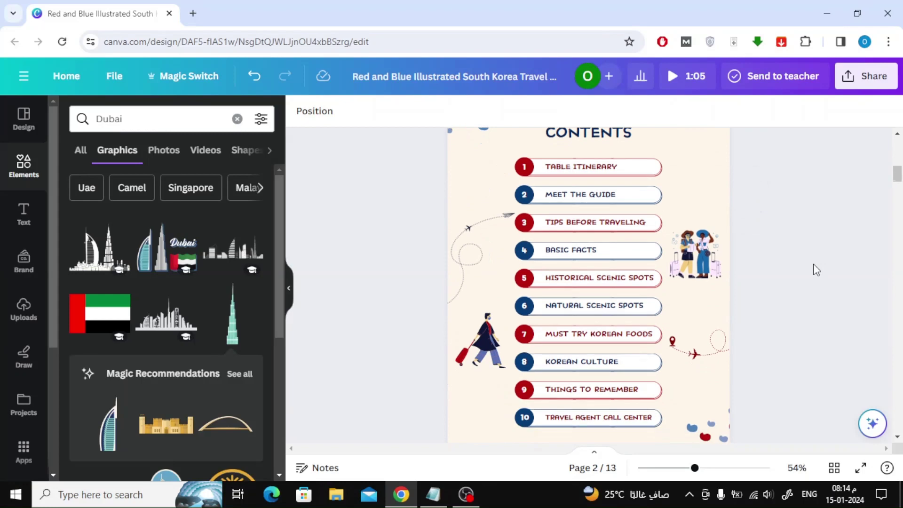
{"action": "scroll", "coordinate": [817, 270], "scroll_direction": "down", "scroll_amount": 3}
{"action": "scroll", "coordinate": [816, 270], "scroll_direction": "up", "scroll_amount": 3}
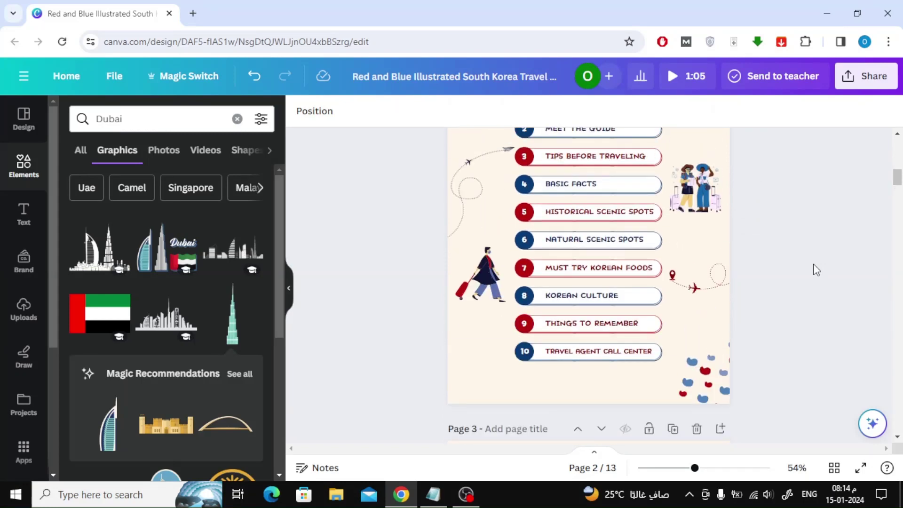
{"action": "scroll", "coordinate": [817, 270], "scroll_direction": "down", "scroll_amount": 10}
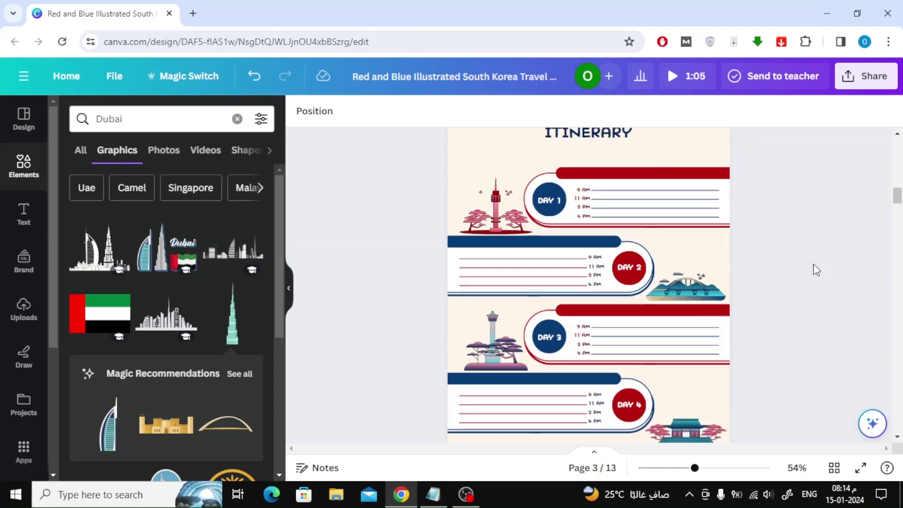
{"action": "scroll", "coordinate": [816, 270], "scroll_direction": "down", "scroll_amount": 1}
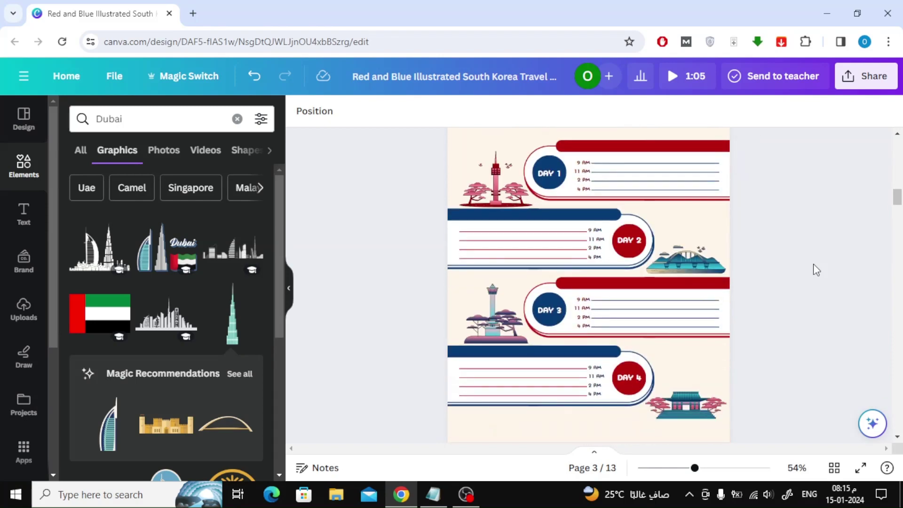
{"action": "scroll", "coordinate": [766, 266], "scroll_direction": "up", "scroll_amount": 3}
- Delete the tower, bridge and tower pictures beside the Day 1, Day 2 and Day 3 rows
{"action": "left_click", "coordinate": [486, 319]}
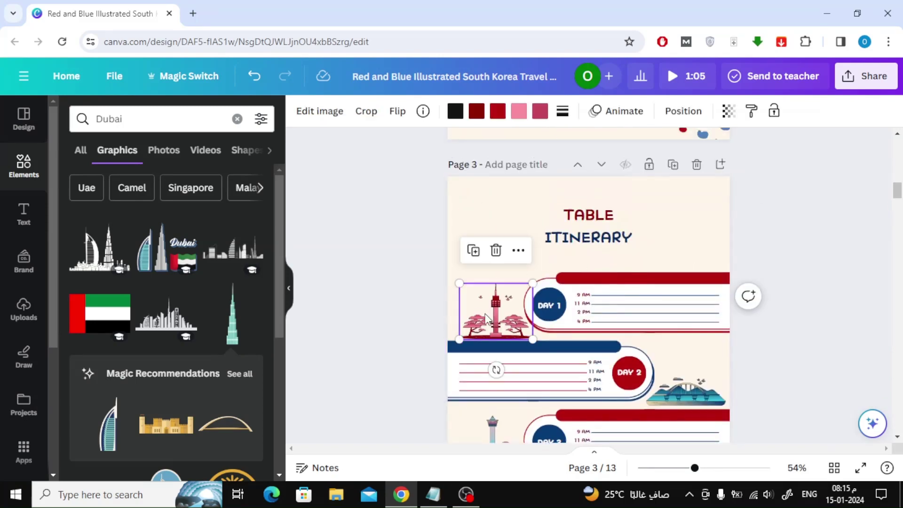
{"action": "key", "text": "Delete"}
{"action": "scroll", "coordinate": [835, 358], "scroll_direction": "down", "scroll_amount": 2}
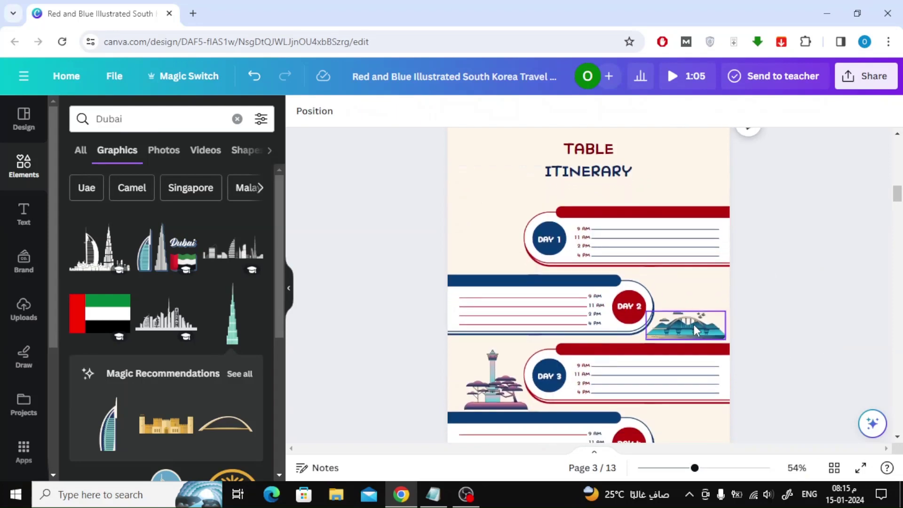
{"action": "left_click", "coordinate": [694, 325]}
{"action": "key", "text": "Delete"}
{"action": "left_click", "coordinate": [501, 392]}
{"action": "key", "text": "Delete"}
{"action": "scroll", "coordinate": [746, 362], "scroll_direction": "down", "scroll_amount": 2}
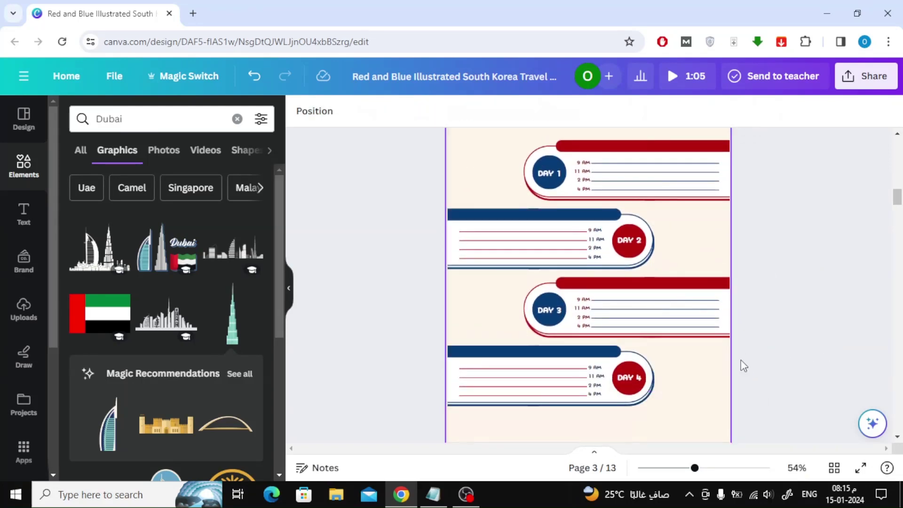
{"action": "scroll", "coordinate": [706, 347], "scroll_direction": "up", "scroll_amount": 3}
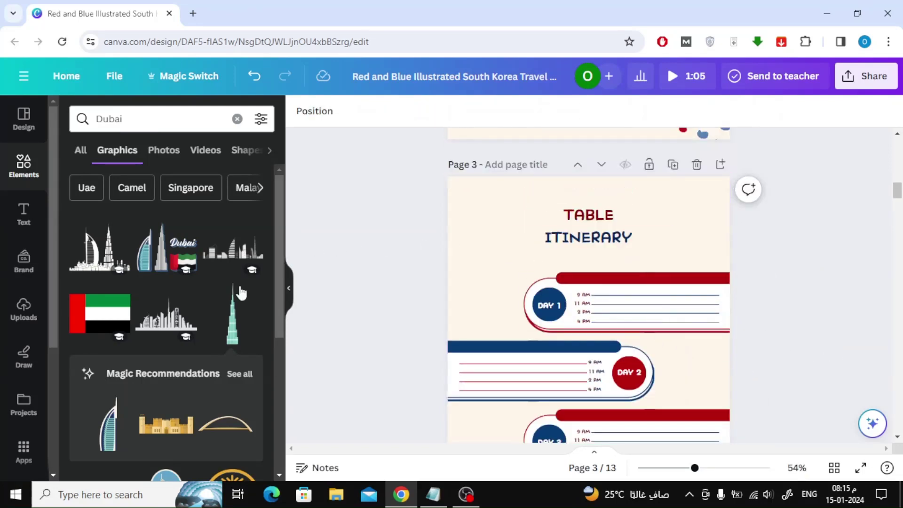
{"action": "scroll", "coordinate": [162, 298], "scroll_direction": "down", "scroll_amount": 3}
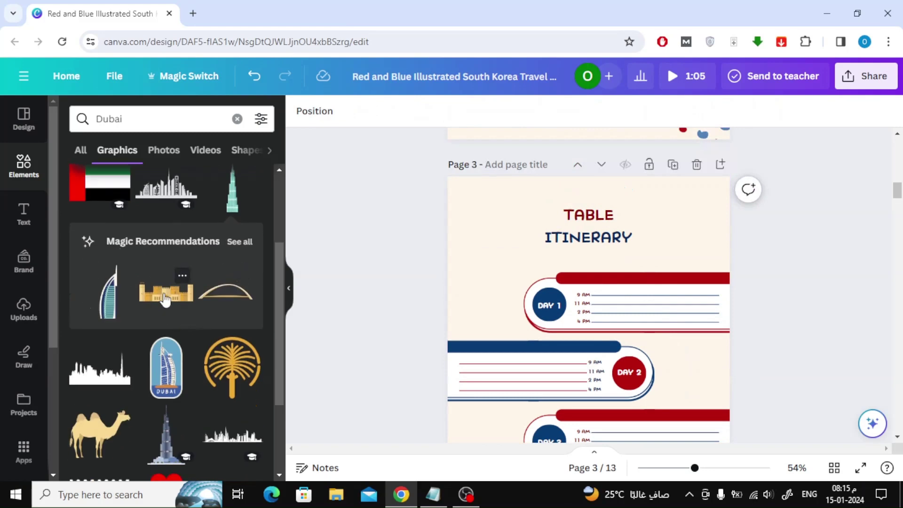
- Add a resized golden fort graphic in the Day 1 row and a Burj Al Arab beside Day 2
{"action": "left_click", "coordinate": [165, 300]}
{"action": "left_click_drag", "start_coordinate": [586, 387], "coordinate": [512, 314]}
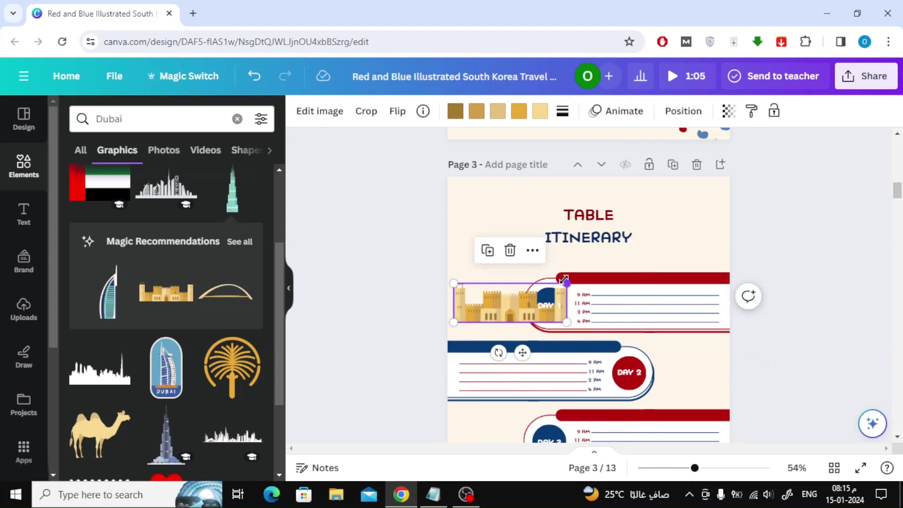
{"action": "left_click_drag", "start_coordinate": [565, 280], "coordinate": [494, 297]}
{"action": "left_click", "coordinate": [106, 303]}
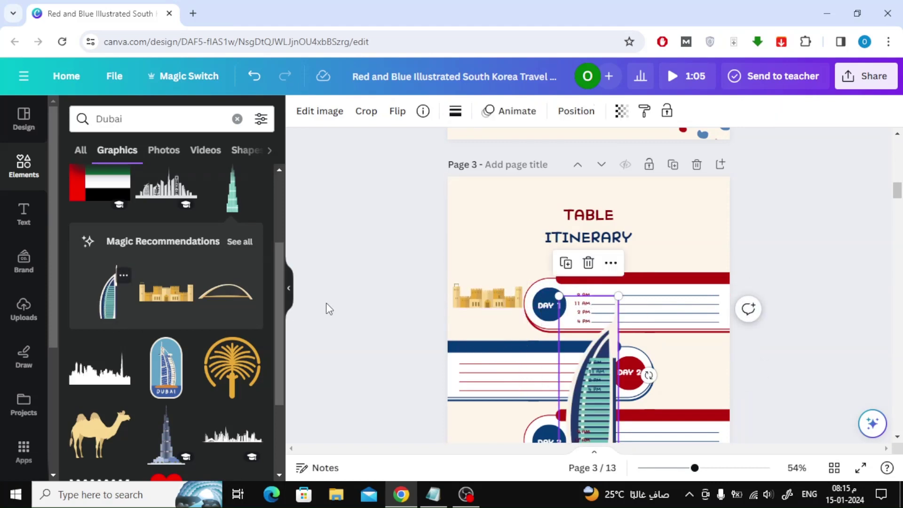
{"action": "left_click_drag", "start_coordinate": [616, 293], "coordinate": [589, 381]}
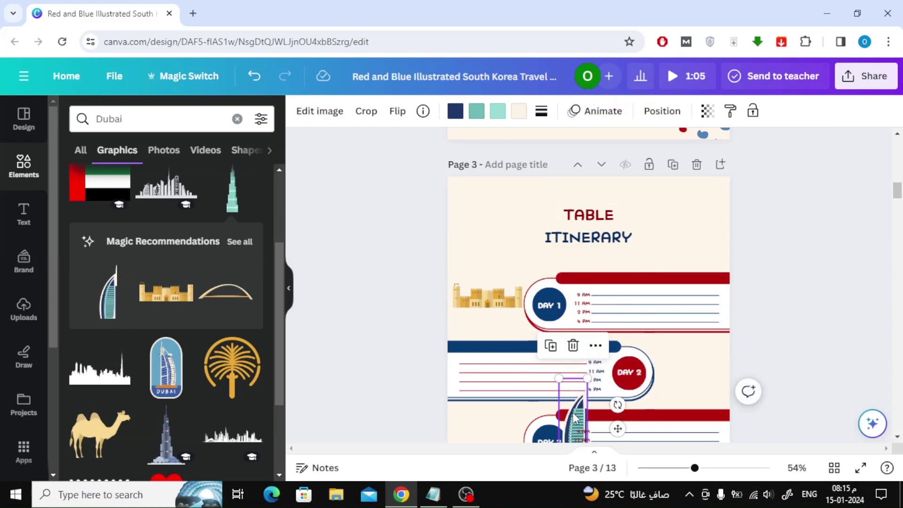
{"action": "left_click_drag", "start_coordinate": [571, 416], "coordinate": [683, 360]}
- Add a shrunken mosque graphic beside the Day 3 row
{"action": "scroll", "coordinate": [772, 320], "scroll_direction": "down", "scroll_amount": 2}
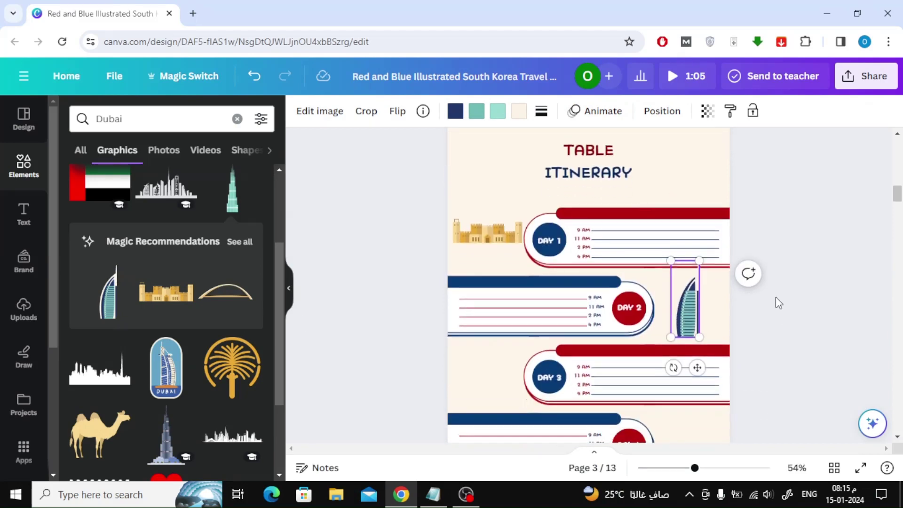
{"action": "scroll", "coordinate": [171, 314], "scroll_direction": "down", "scroll_amount": 4}
{"action": "scroll", "coordinate": [171, 314], "scroll_direction": "down", "scroll_amount": 3}
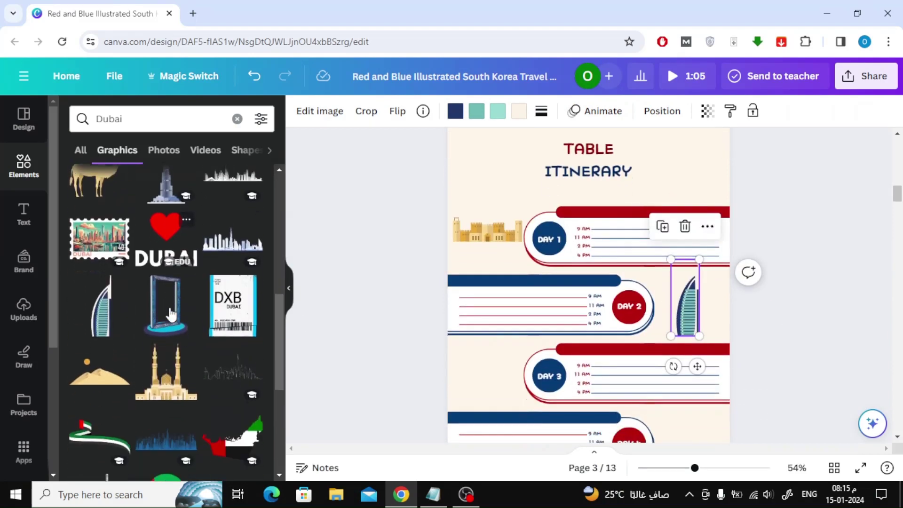
{"action": "left_click", "coordinate": [174, 394]}
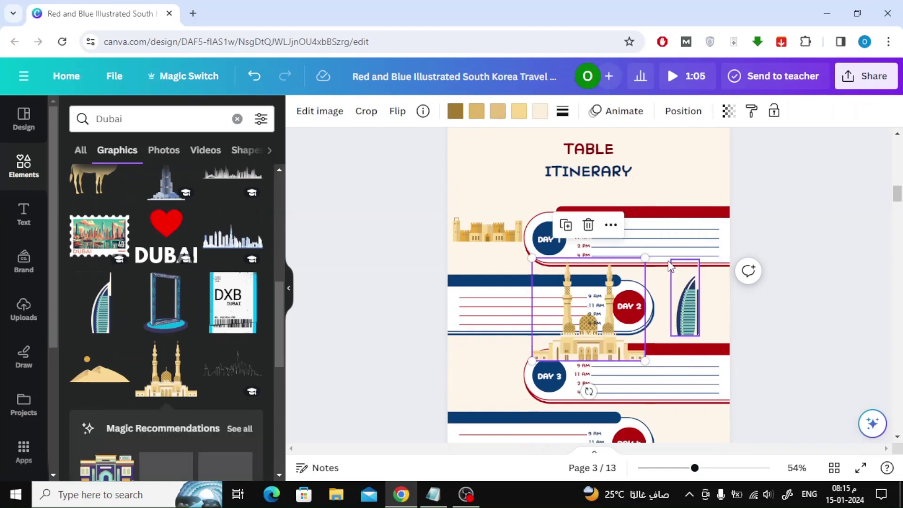
{"action": "left_click_drag", "start_coordinate": [648, 258], "coordinate": [594, 306]}
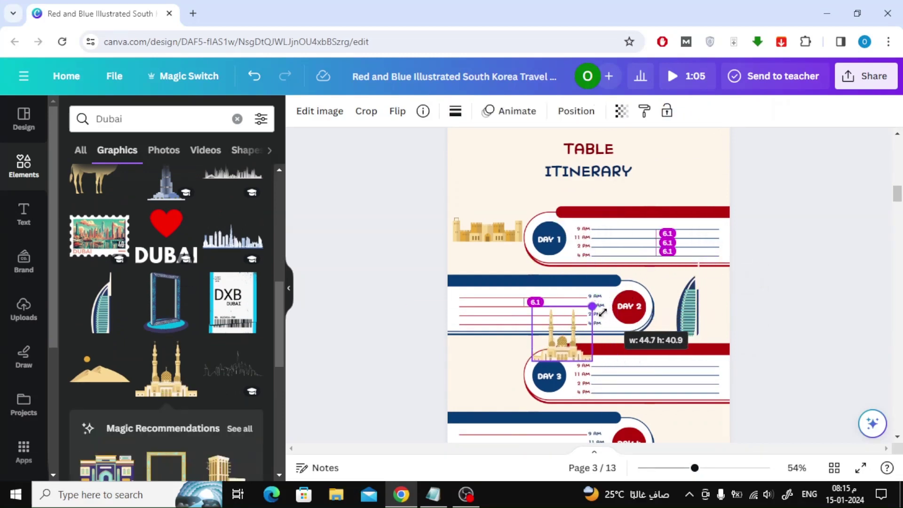
{"action": "left_click_drag", "start_coordinate": [568, 336], "coordinate": [493, 367]}
{"action": "scroll", "coordinate": [605, 230], "scroll_direction": "down", "scroll_amount": 3}
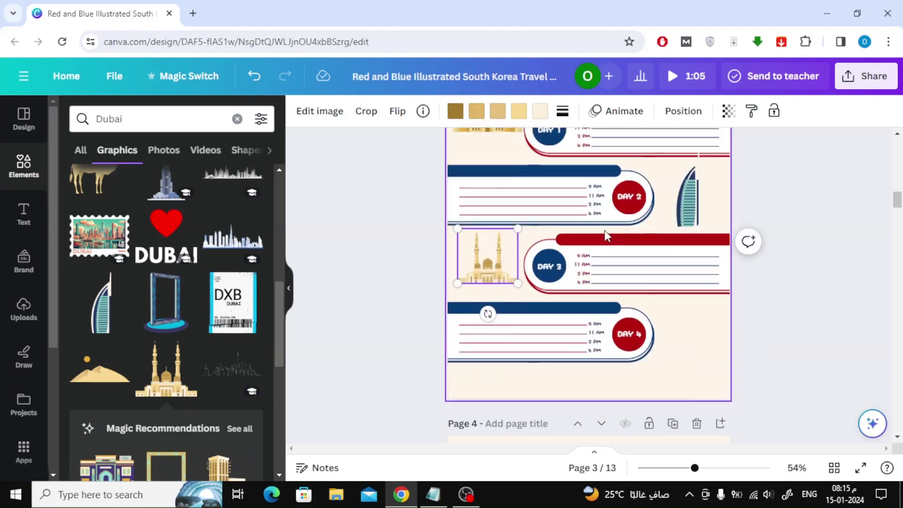
{"action": "scroll", "coordinate": [119, 302], "scroll_direction": "down", "scroll_amount": 5}
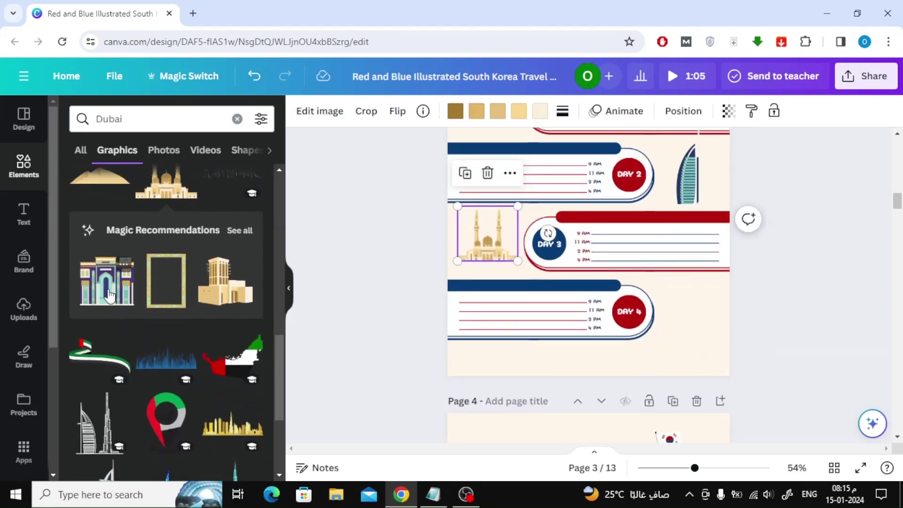
- Add the arched building graphic, shrink it and position it over the Day 4 row
{"action": "left_click_drag", "start_coordinate": [108, 287], "coordinate": [592, 179]}
{"action": "left_click", "coordinate": [591, 179]}
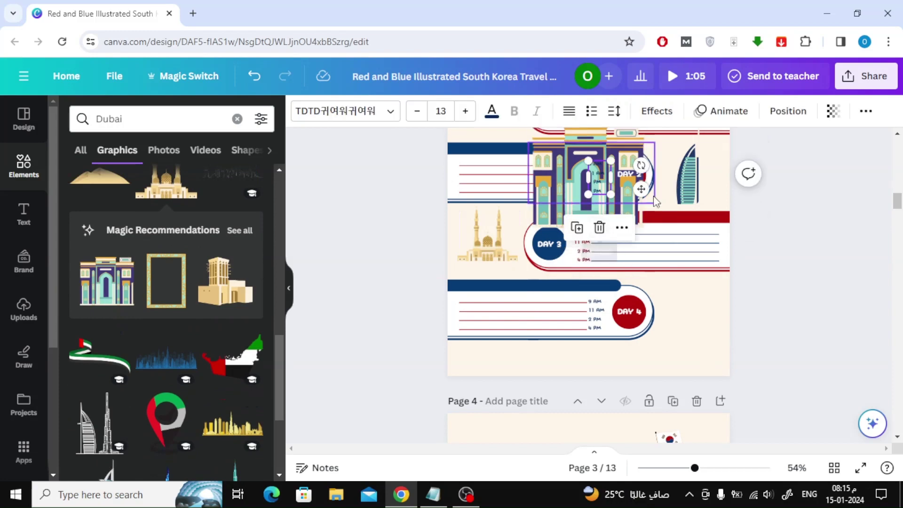
{"action": "left_click", "coordinate": [563, 150]}
{"action": "left_click_drag", "start_coordinate": [563, 149], "coordinate": [655, 284]}
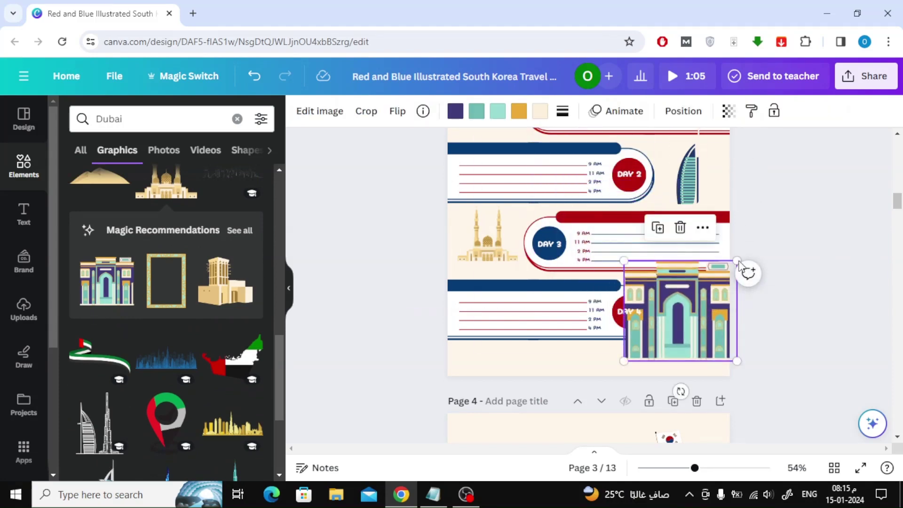
{"action": "left_click_drag", "start_coordinate": [738, 260], "coordinate": [677, 312]}
{"action": "left_click_drag", "start_coordinate": [658, 347], "coordinate": [698, 320]}
- Delete the page 4 couple graphic and place a small Emirati man beside the MEET THE GUIDE heading
{"action": "scroll", "coordinate": [758, 323], "scroll_direction": "down", "scroll_amount": 3}
{"action": "left_click", "coordinate": [787, 290]}
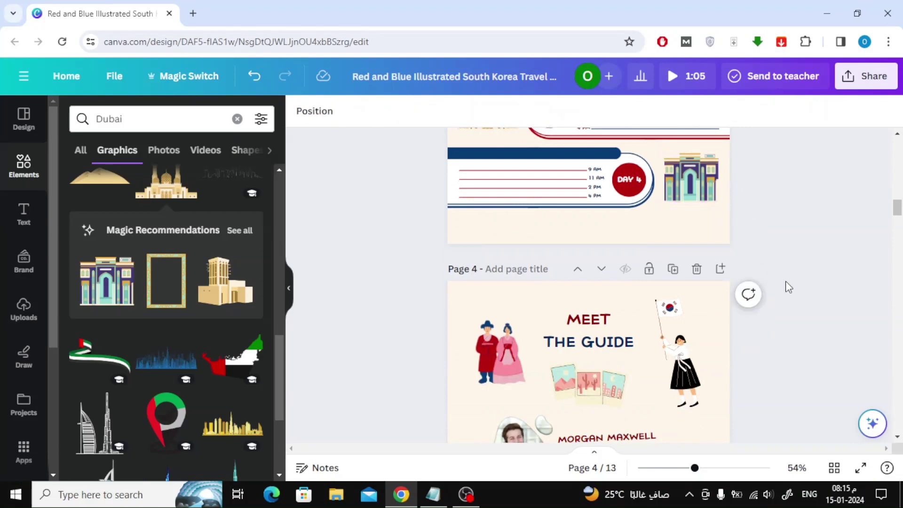
{"action": "scroll", "coordinate": [787, 285], "scroll_direction": "down", "scroll_amount": 3}
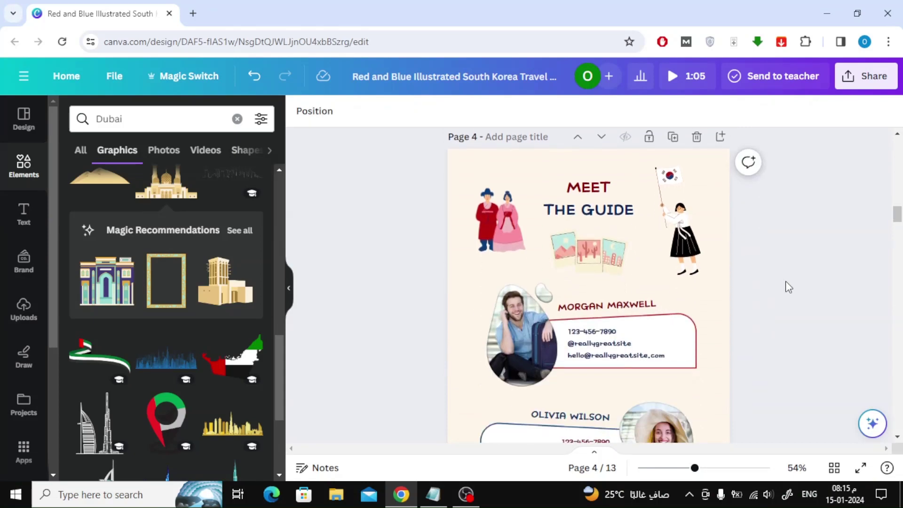
{"action": "scroll", "coordinate": [182, 200], "scroll_direction": "down", "scroll_amount": 3}
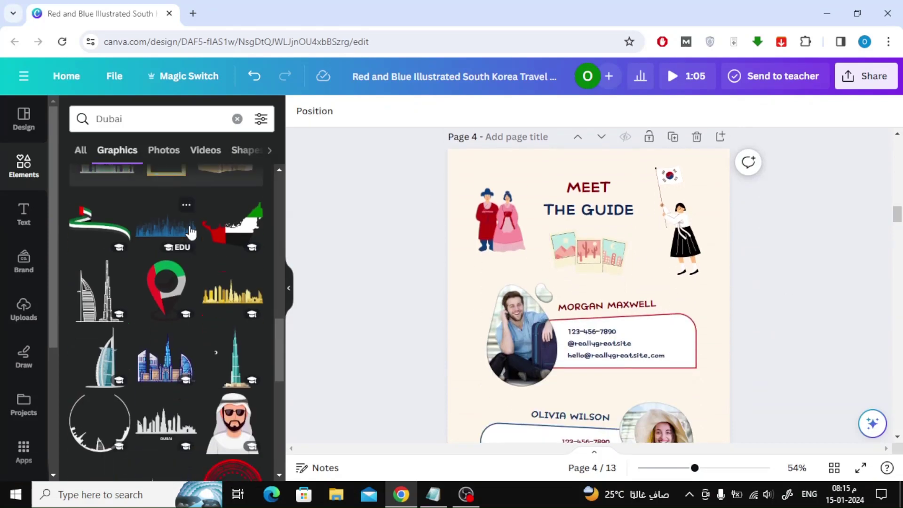
{"action": "scroll", "coordinate": [190, 230], "scroll_direction": "down", "scroll_amount": 2}
{"action": "left_click", "coordinate": [497, 222]}
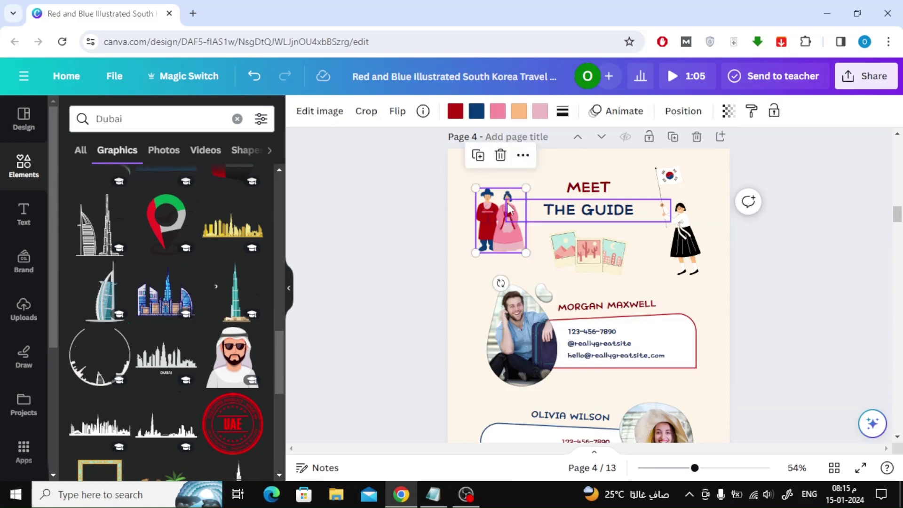
{"action": "left_click", "coordinate": [500, 156]}
{"action": "left_click", "coordinate": [227, 362]}
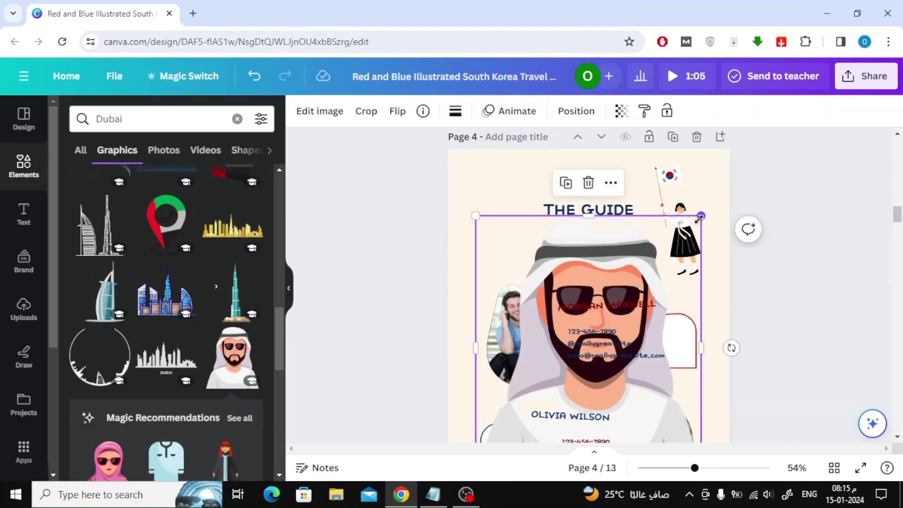
{"action": "left_click_drag", "start_coordinate": [699, 218], "coordinate": [542, 403]}
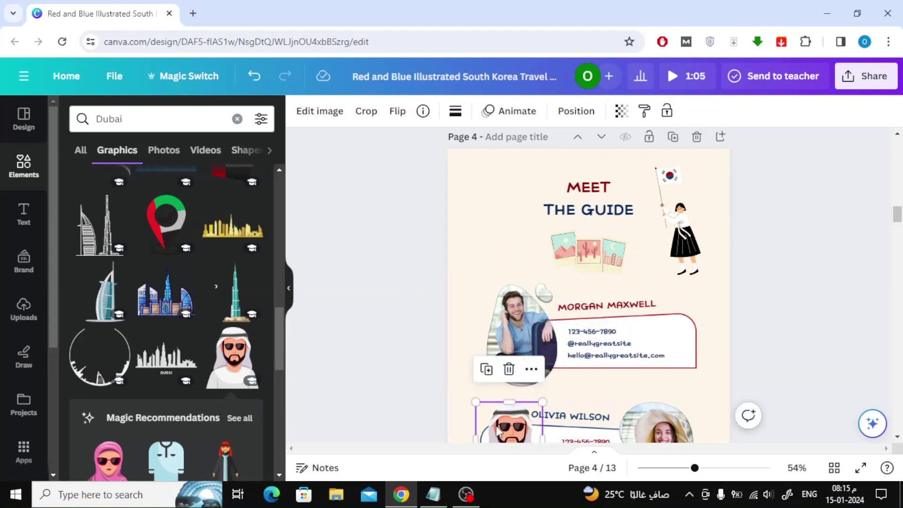
{"action": "left_click_drag", "start_coordinate": [498, 431], "coordinate": [488, 193]}
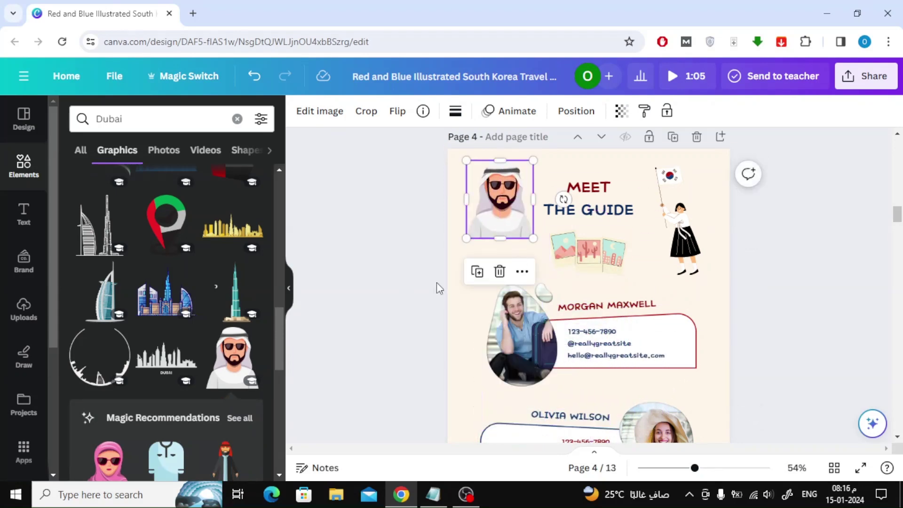
- Scroll further and select the Korean girl-with-flag graphic
{"action": "scroll", "coordinate": [183, 337], "scroll_direction": "down", "scroll_amount": 5}
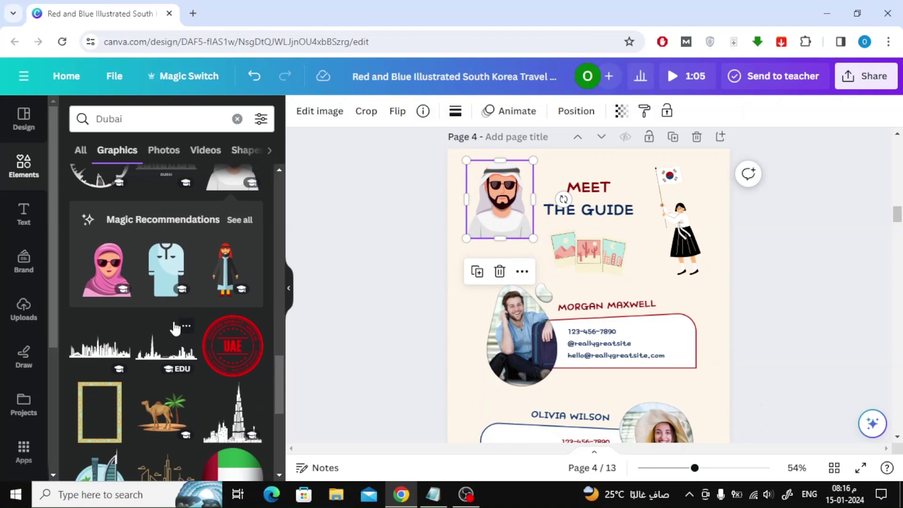
{"action": "scroll", "coordinate": [177, 323], "scroll_direction": "down", "scroll_amount": 5}
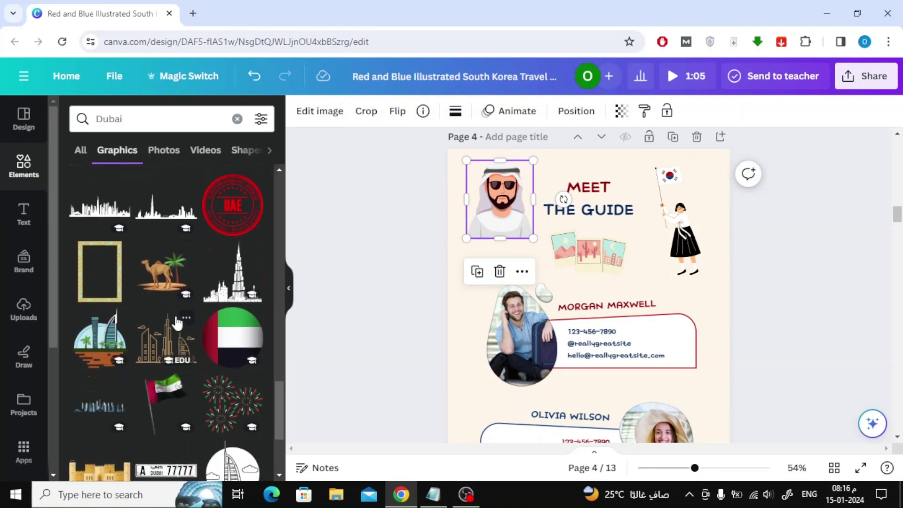
{"action": "scroll", "coordinate": [177, 324], "scroll_direction": "up", "scroll_amount": 2}
{"action": "left_click", "coordinate": [692, 222]}
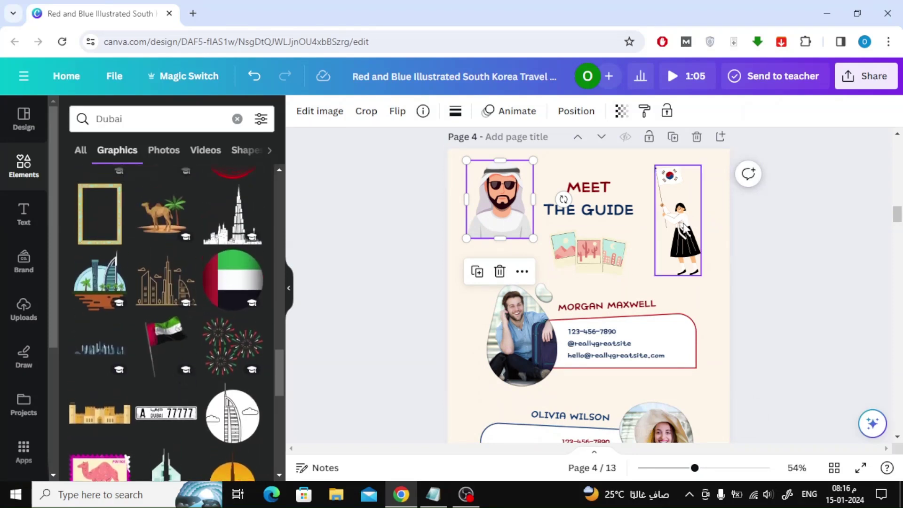
- Delete the Korean girl with the flag from page 4 and add the UAE flag graphic
{"action": "left_click", "coordinate": [678, 308]}
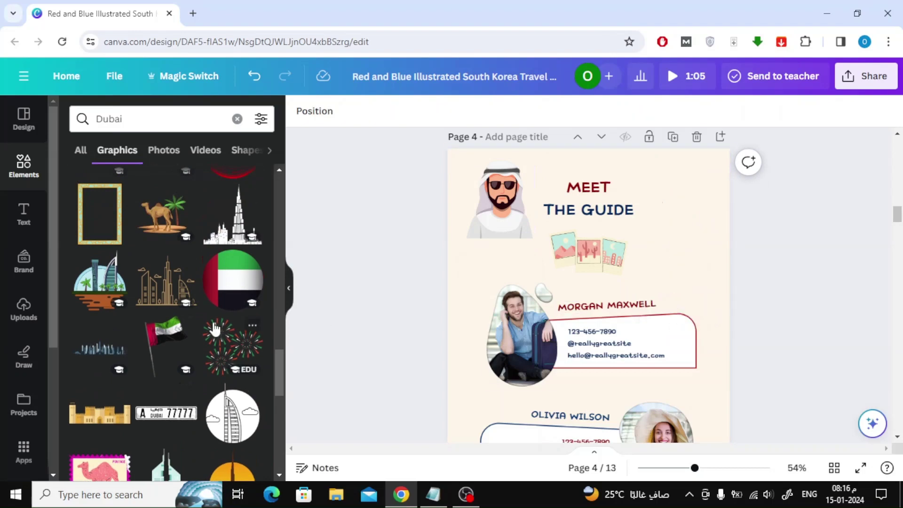
{"action": "left_click", "coordinate": [163, 344]}
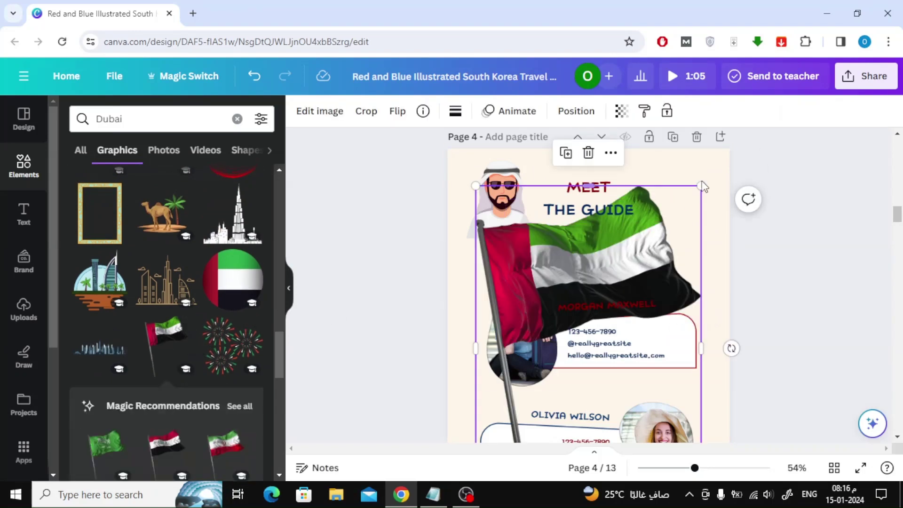